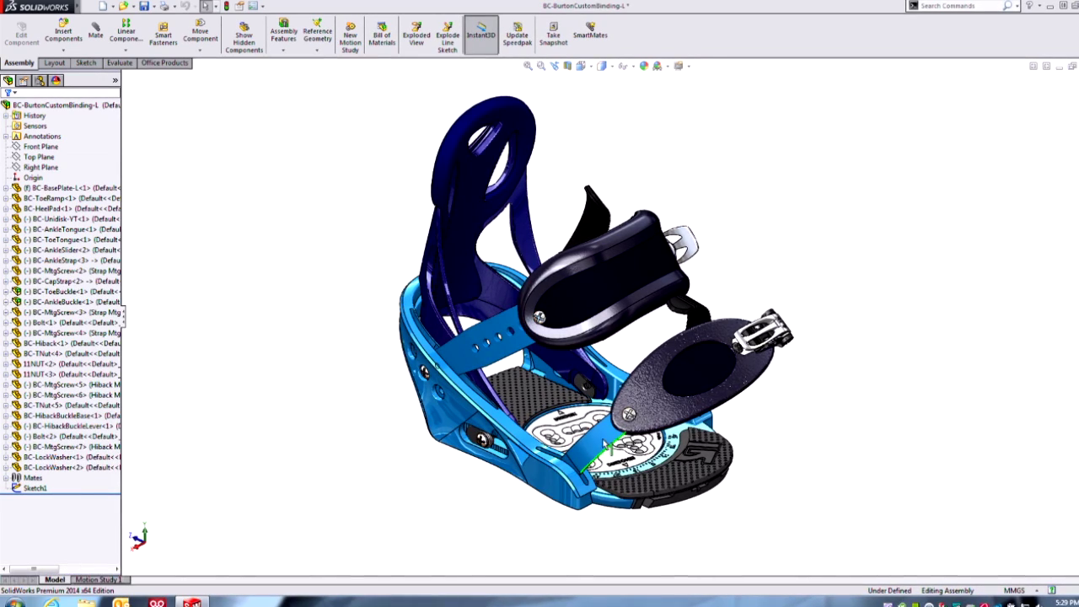
Open the round Unidisk part from the binding assembly in its own window and view its top face
middle_click_drag(511, 448, 624, 418)
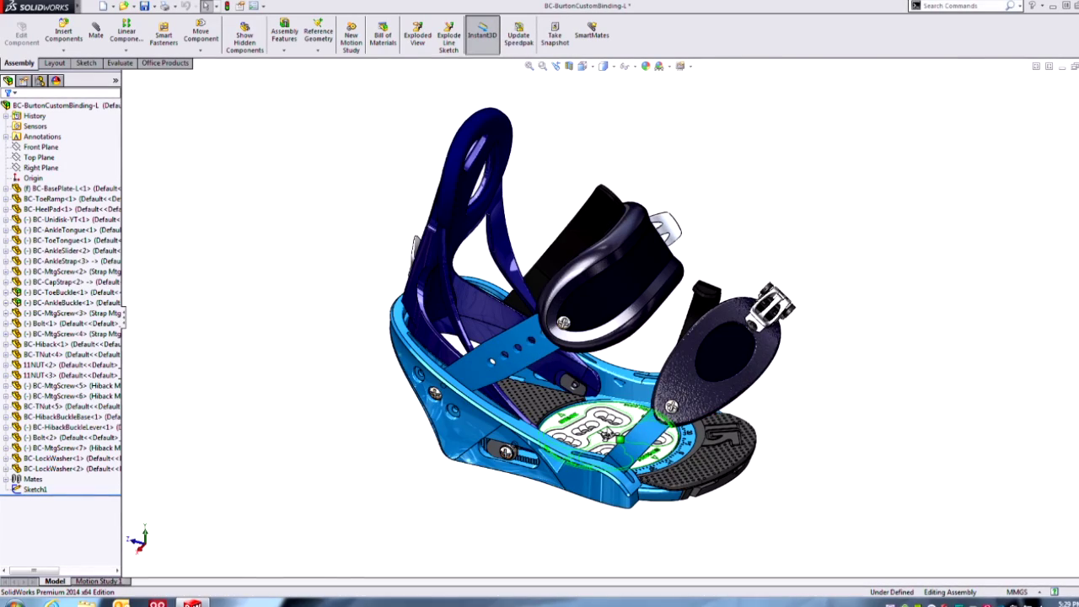
left_click(651, 358)
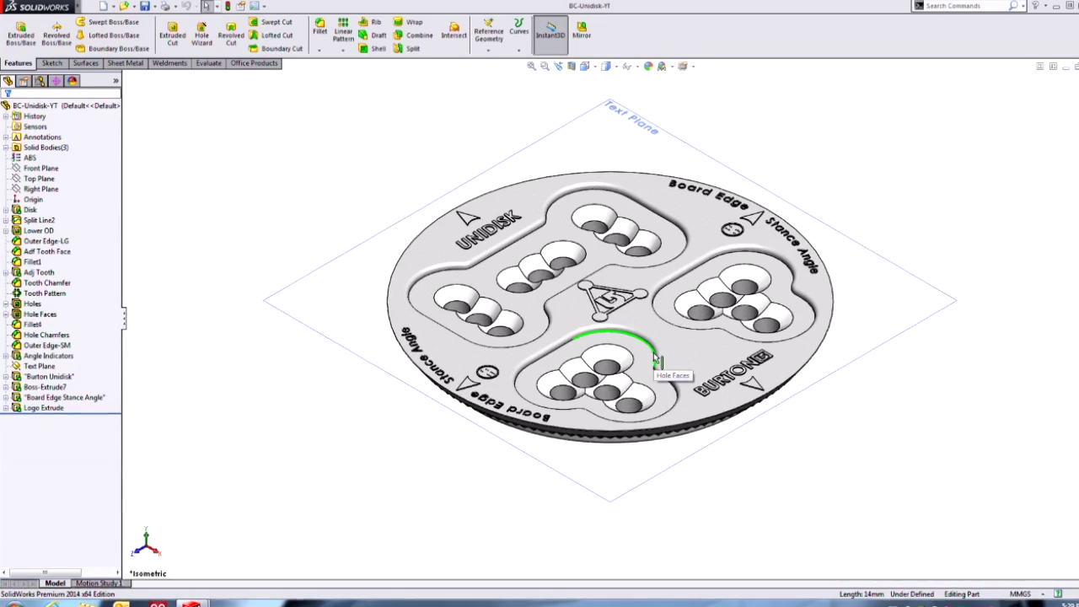
middle_click_drag(680, 349, 617, 555)
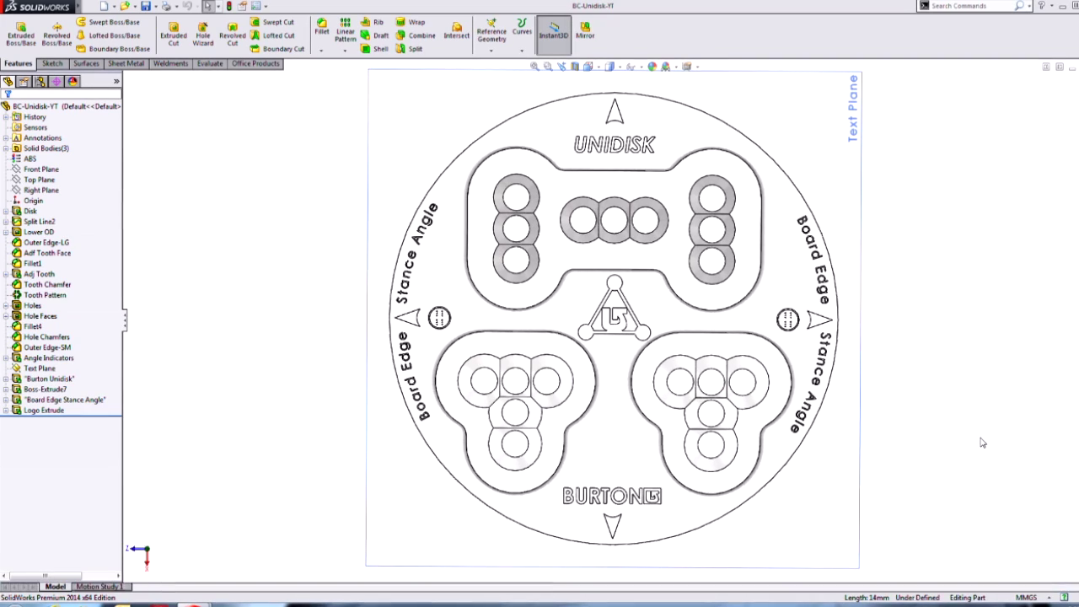
middle_click_drag(981, 441, 988, 302)
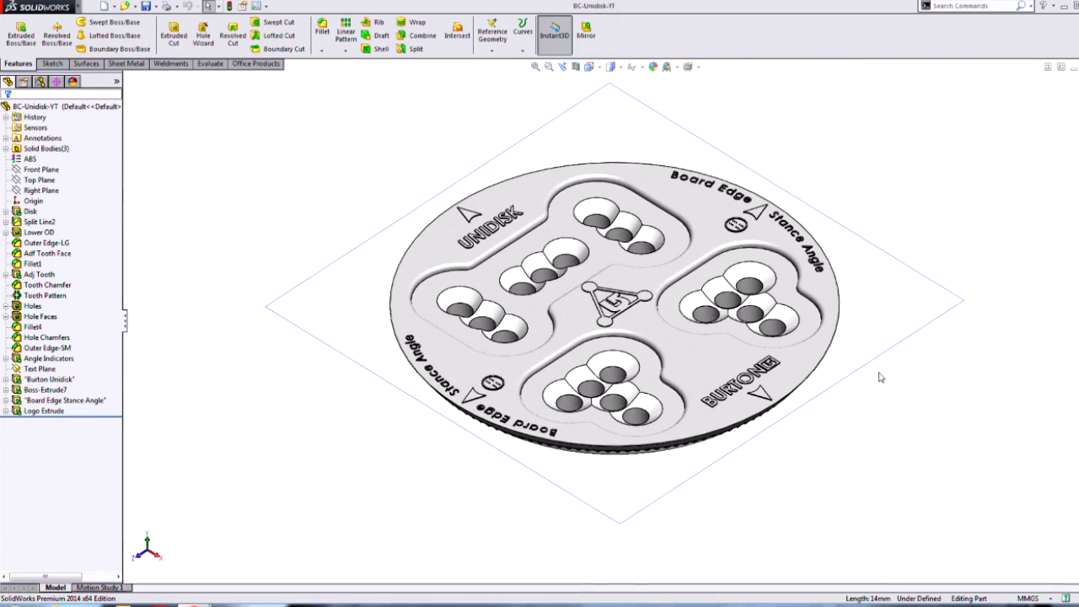
Delete the Text Plane from the Unidisk part without deleting its child features
left_click(39, 370)
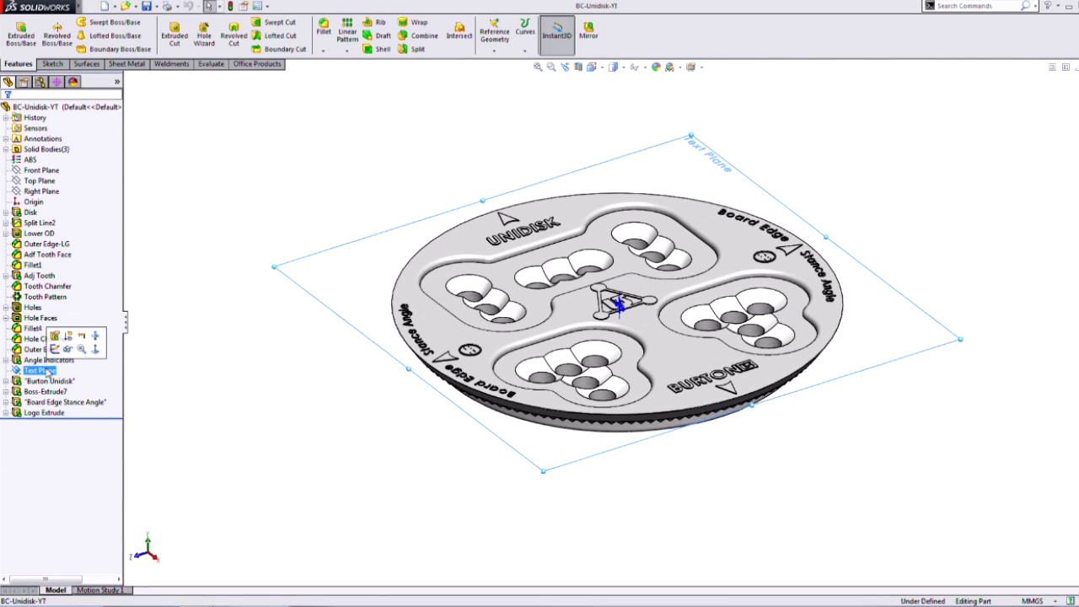
right_click(48, 372)
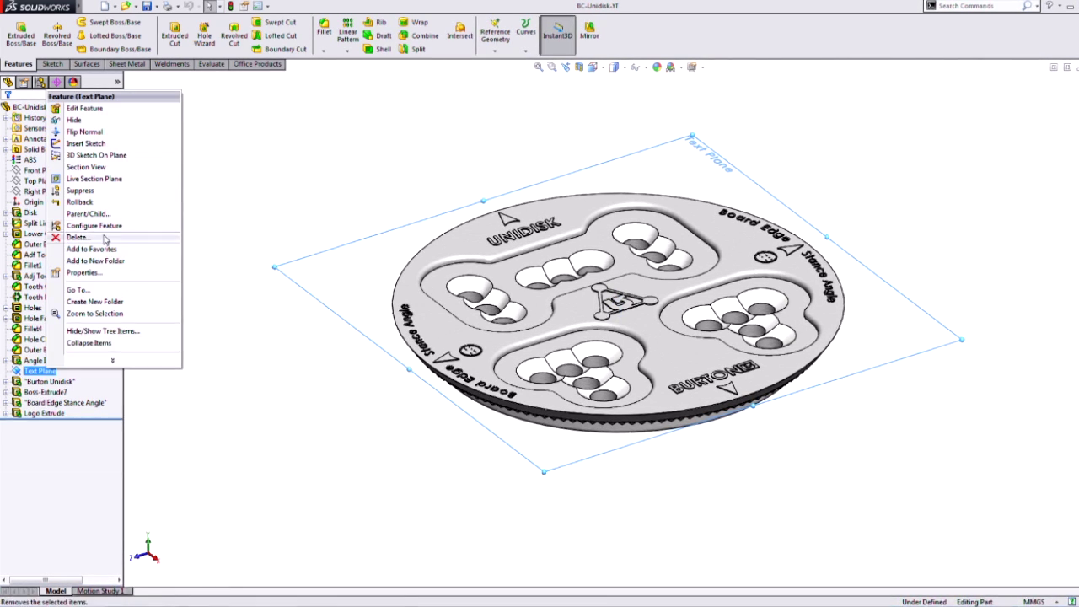
left_click(77, 237)
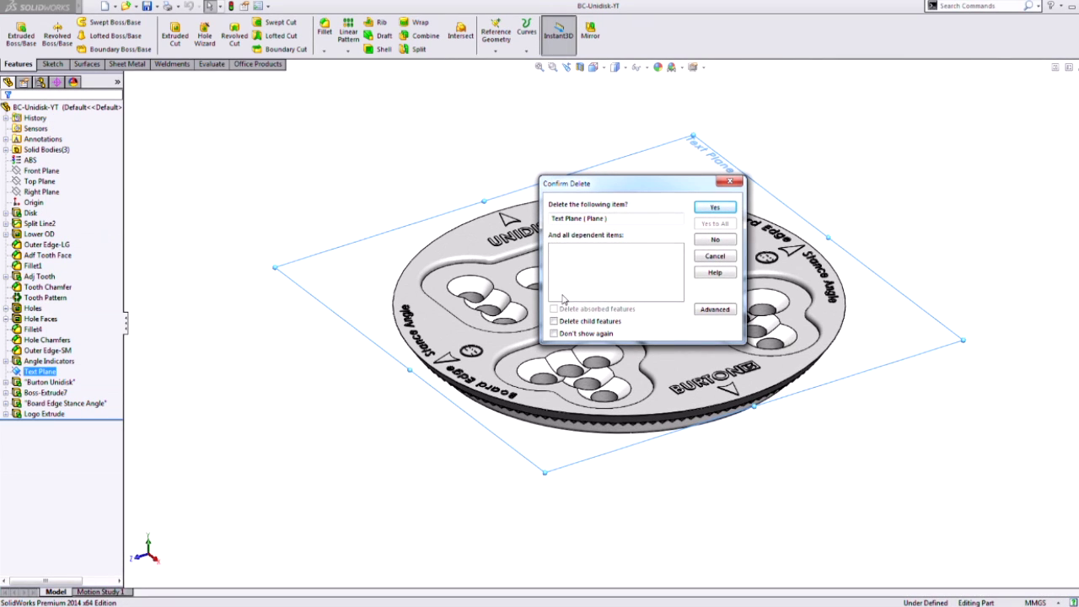
left_click(555, 321)
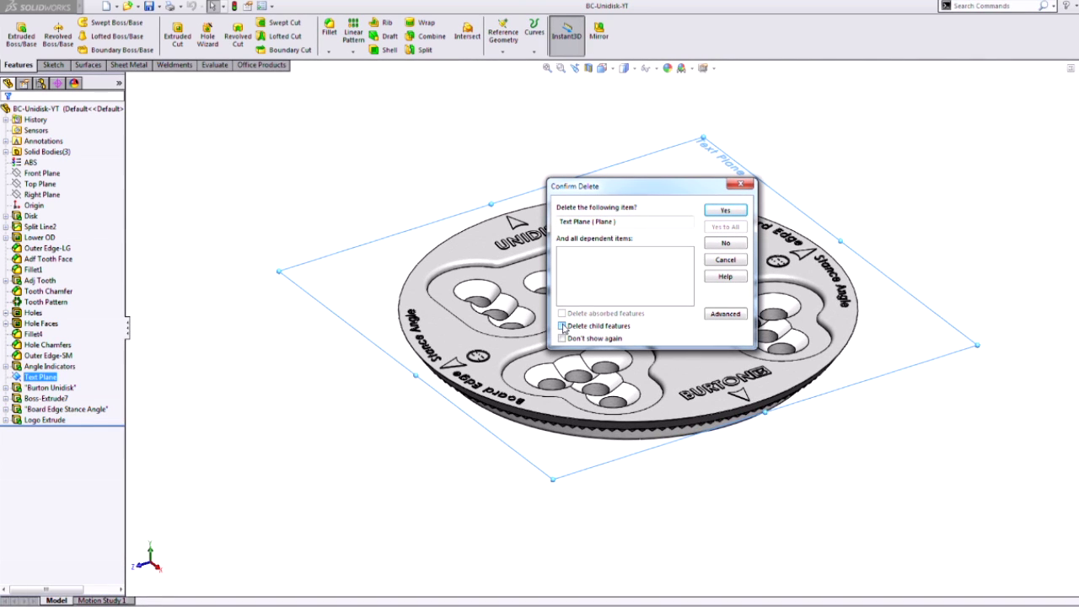
left_click(726, 212)
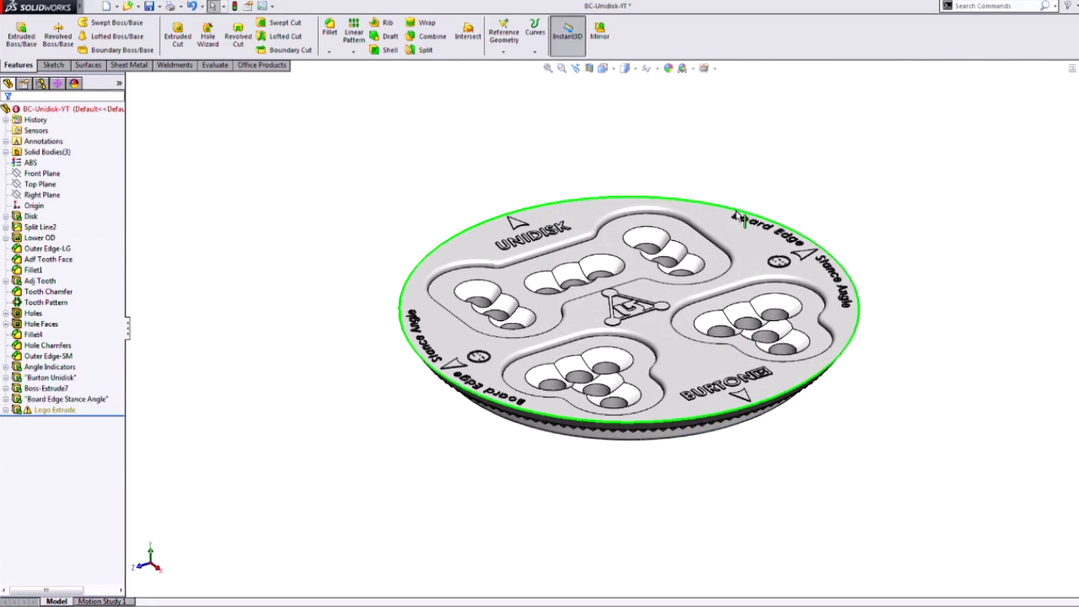
Expand the Logo Extrude feature to show its sketch and roll the model back to just before that feature
left_click(67, 411)
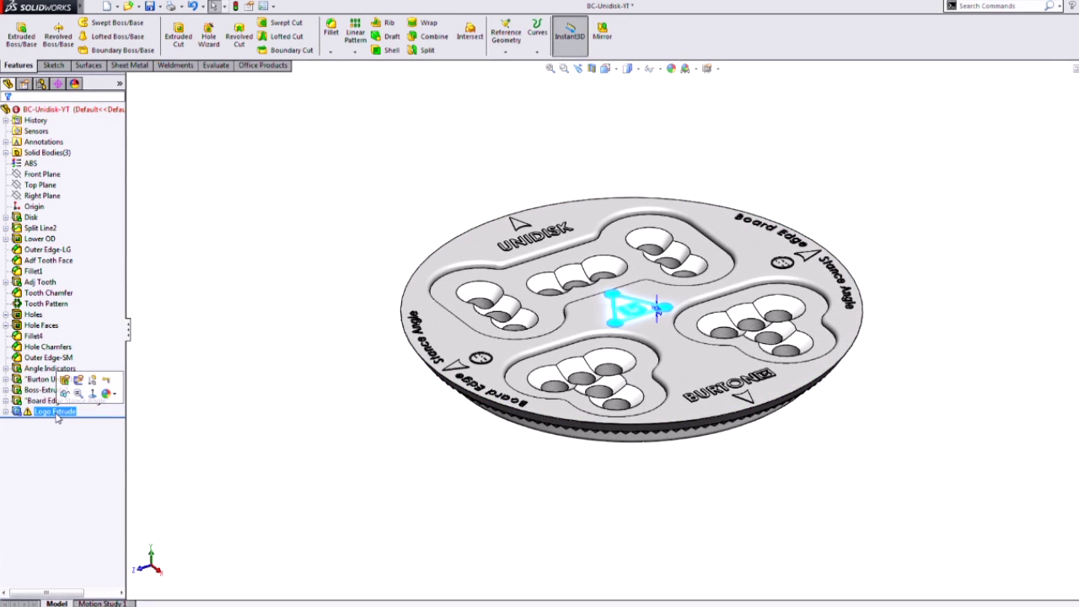
left_click(6, 412)
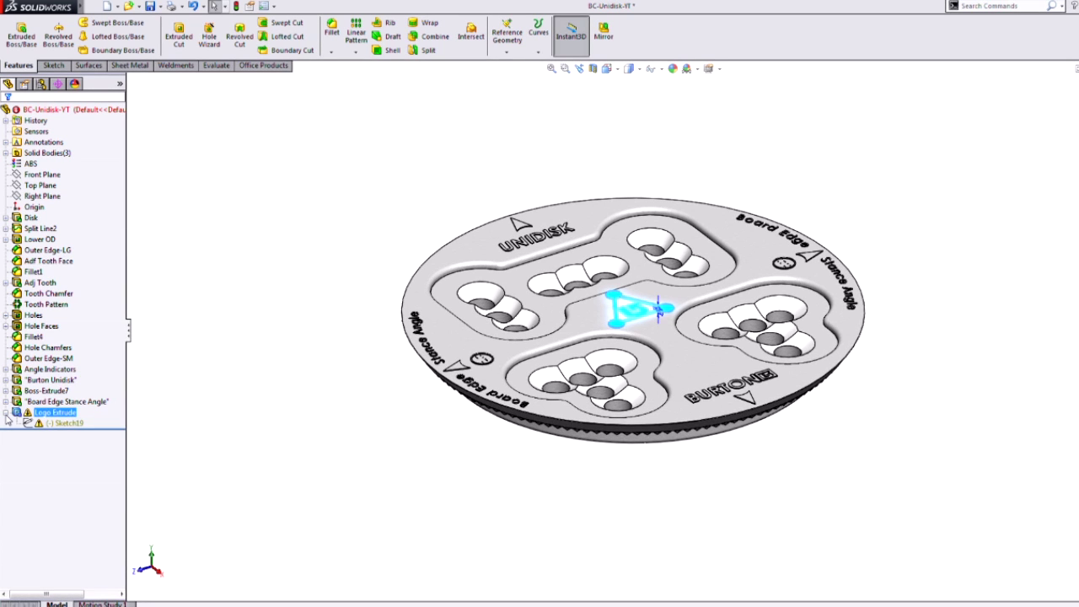
left_click(277, 441)
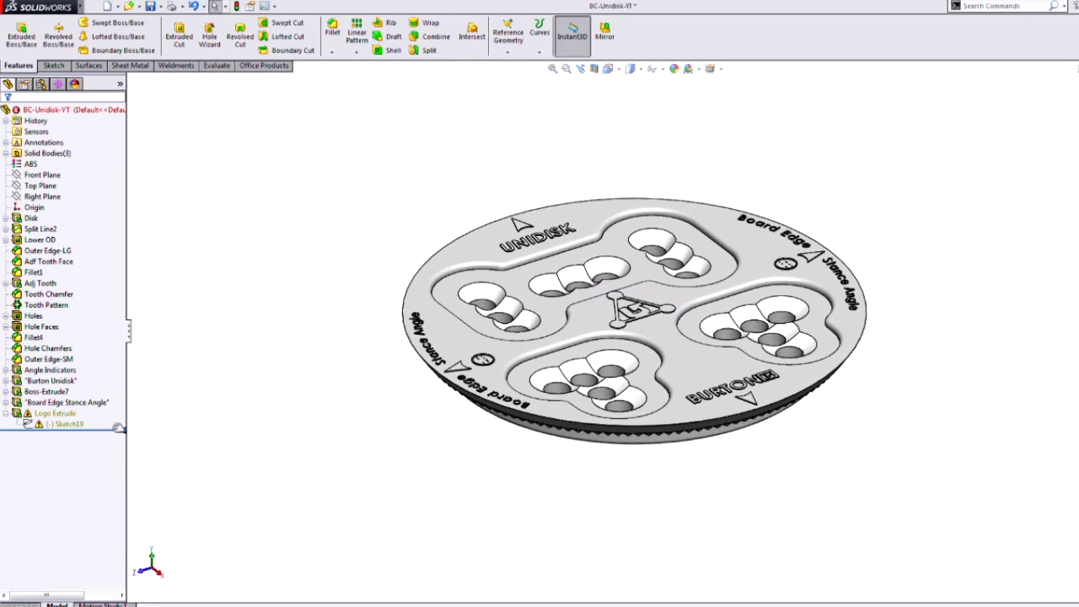
left_click_drag(118, 429, 118, 409)
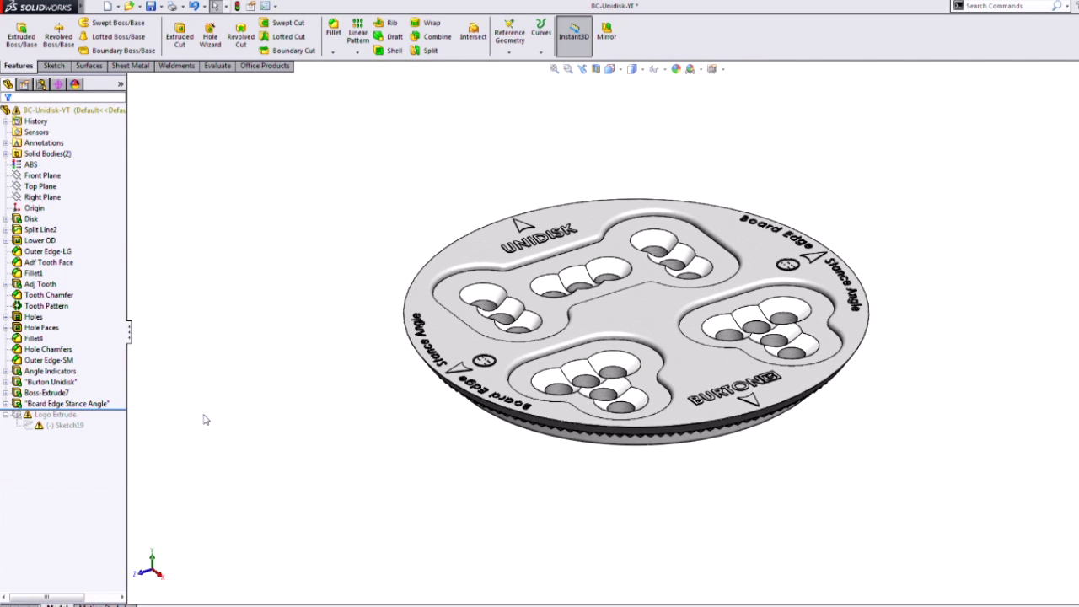
Create a reference plane offset 9.20 mm from the disk's flat underside, with the offset flipped towards the top face
middle_click_drag(301, 415, 307, 350)
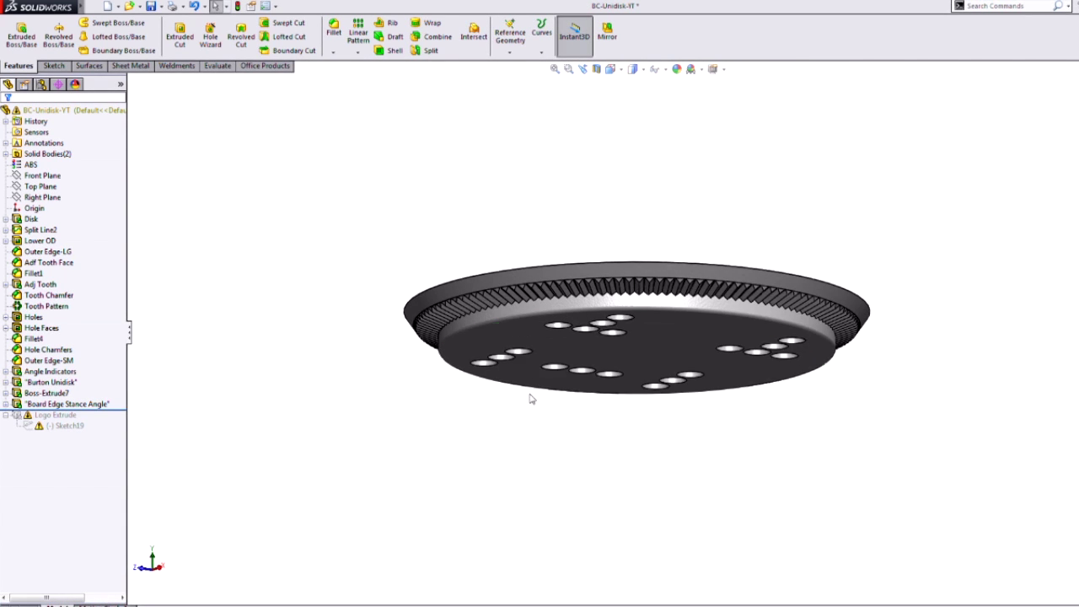
left_click(532, 346)
left_click(417, 472)
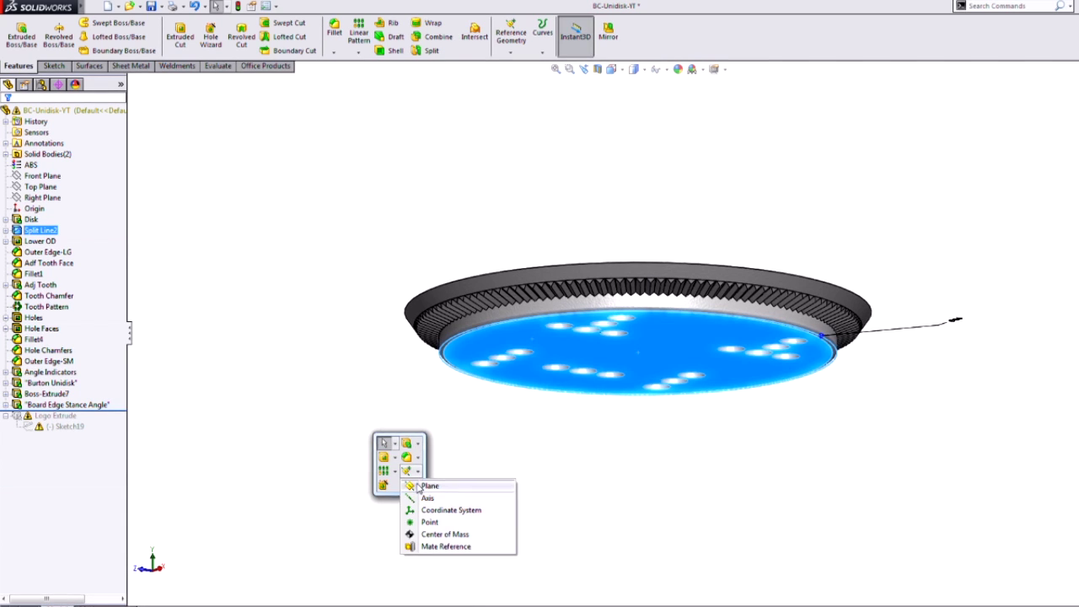
left_click(421, 486)
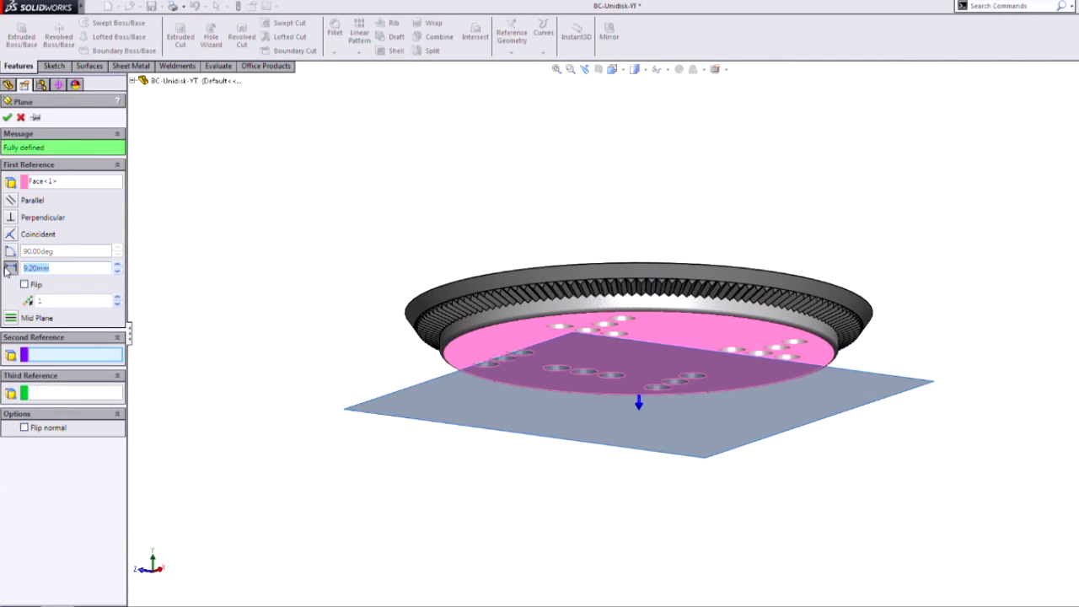
left_click(25, 286)
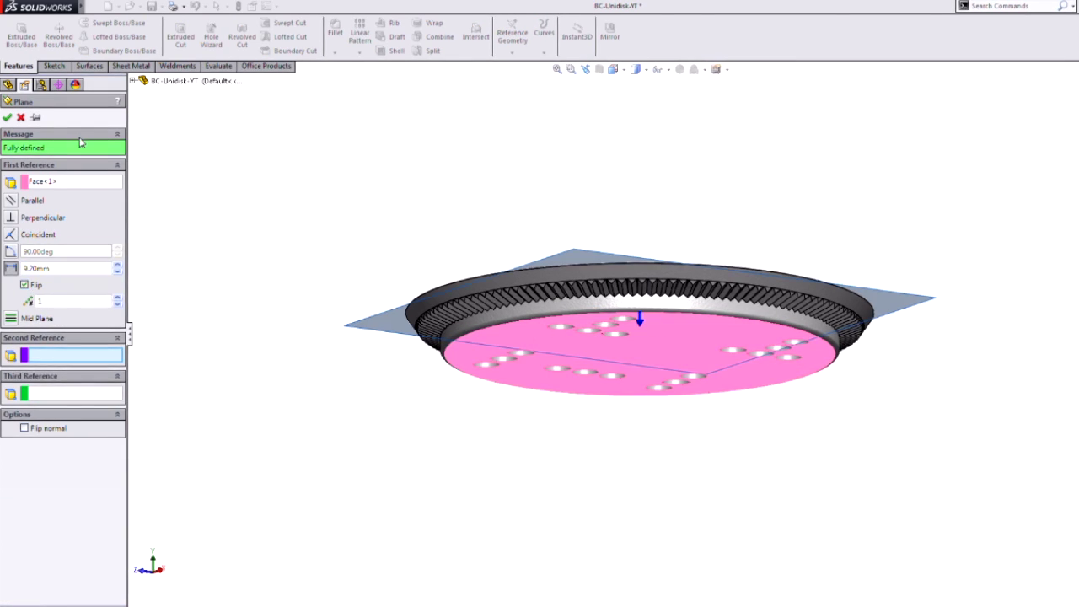
left_click(8, 118)
Roll the model forward past Logo Extrude and reassign Sketch19 from its missing plane to Plane1
mouse_move(224, 199)
middle_mouse_down()
mouse_move(231, 335)
mouse_move(190, 405)
mouse_move(181, 508)
middle_mouse_up()
left_click_drag(125, 424, 131, 449)
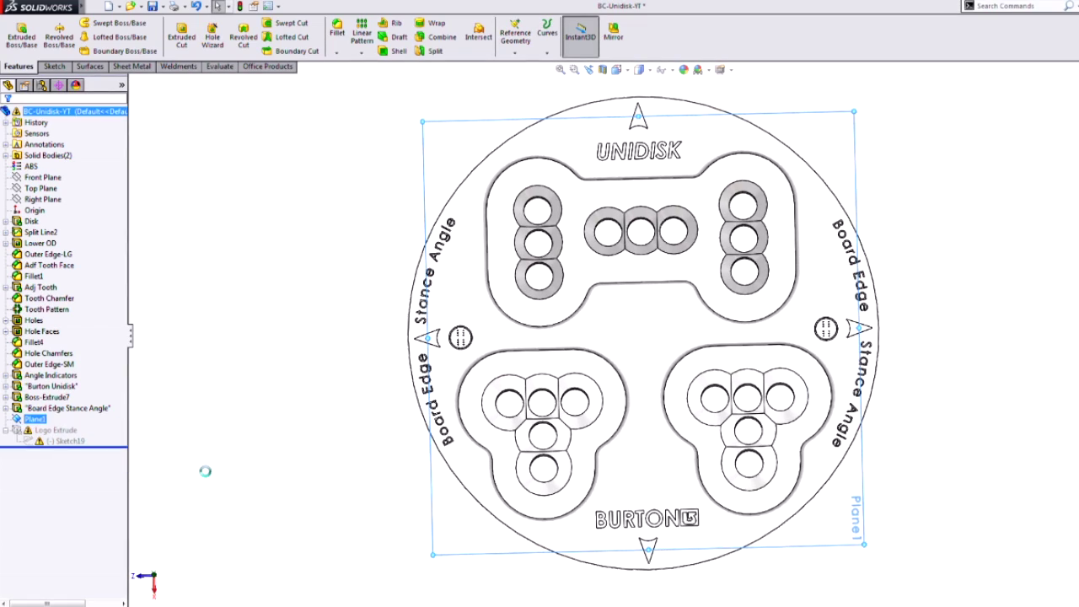
left_click(65, 441)
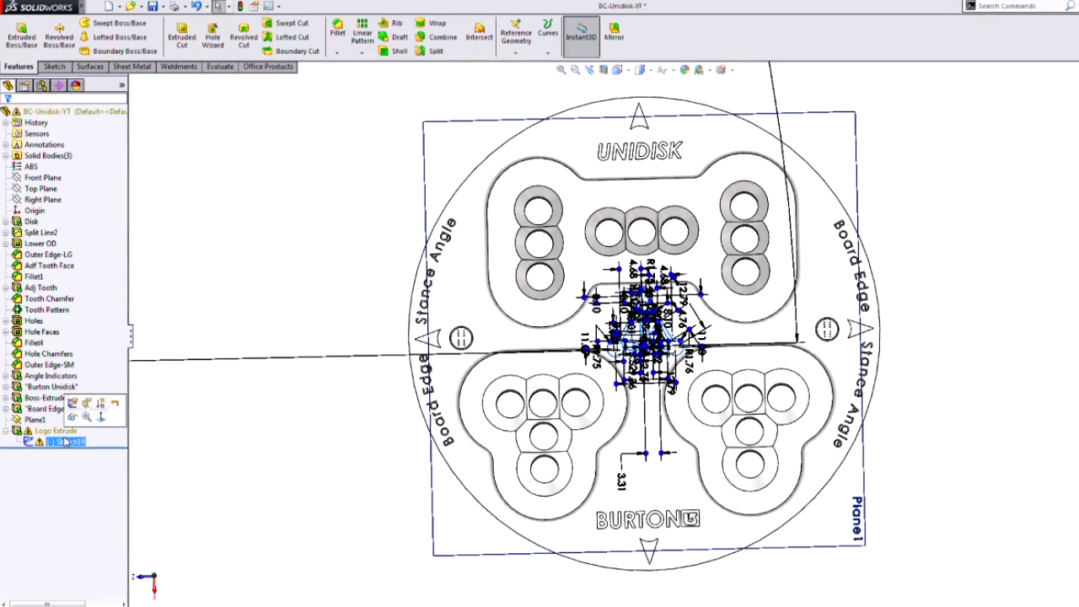
left_click(86, 404)
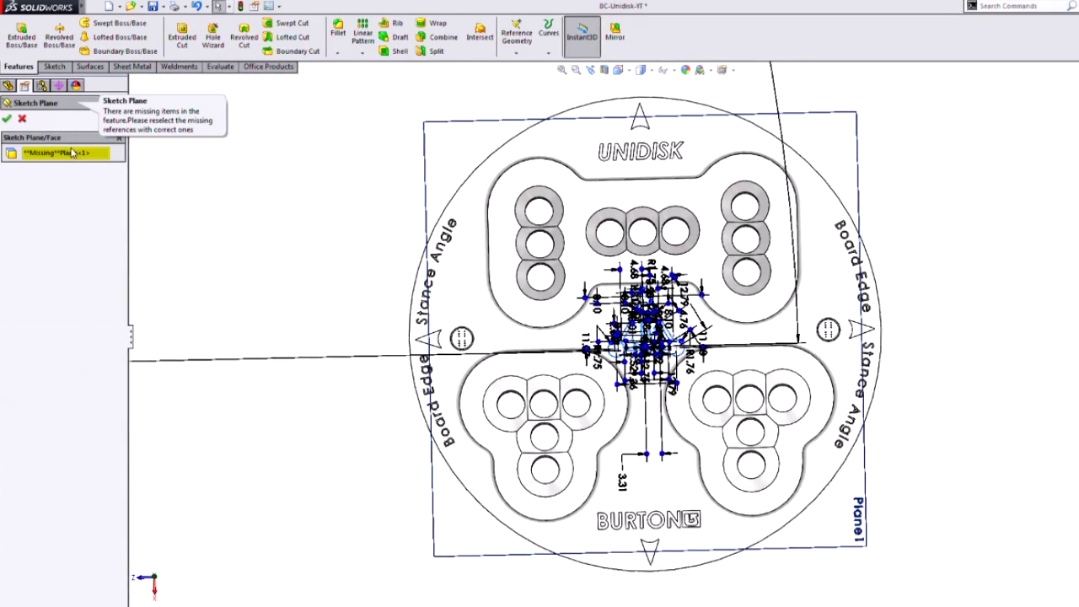
left_click(428, 166)
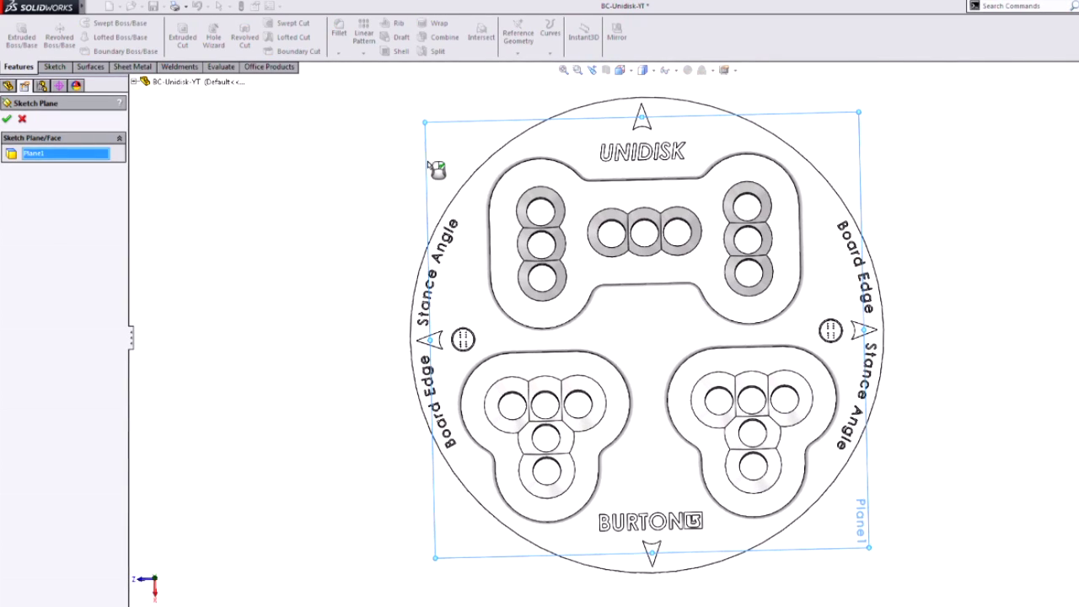
key("Return")
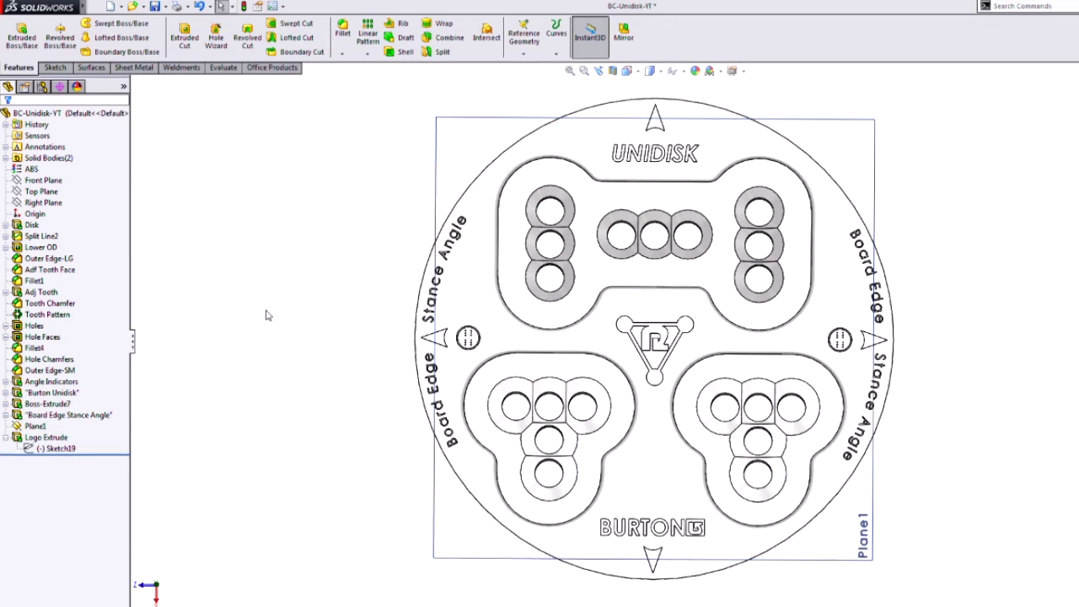
Flip the normal of Plane1 to reorient the logo at the disk's centre
middle_click_drag(279, 362, 355, 216)
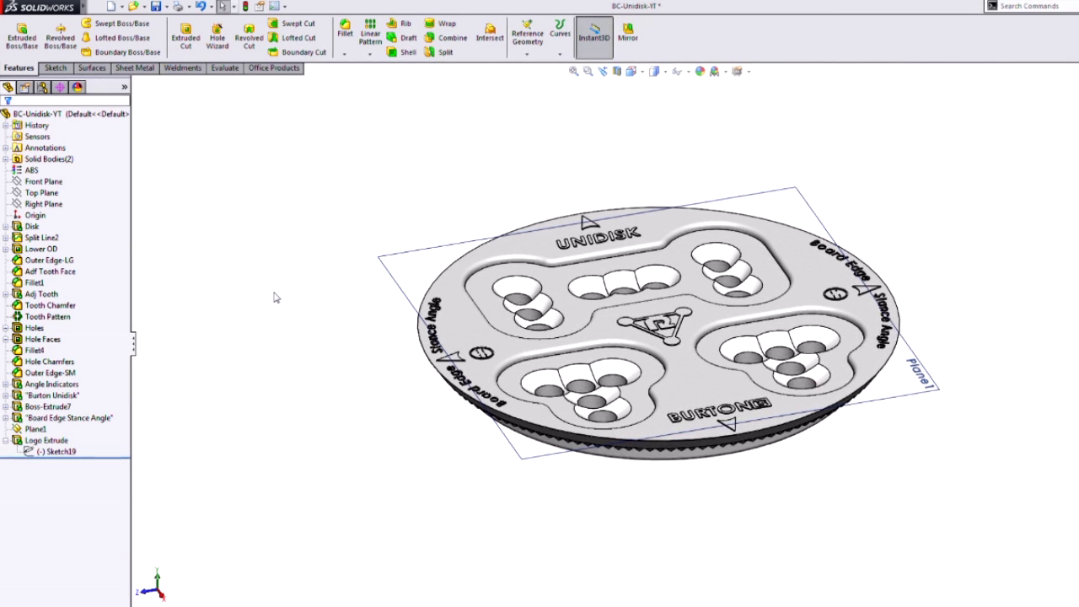
middle_click_drag(297, 324, 274, 492)
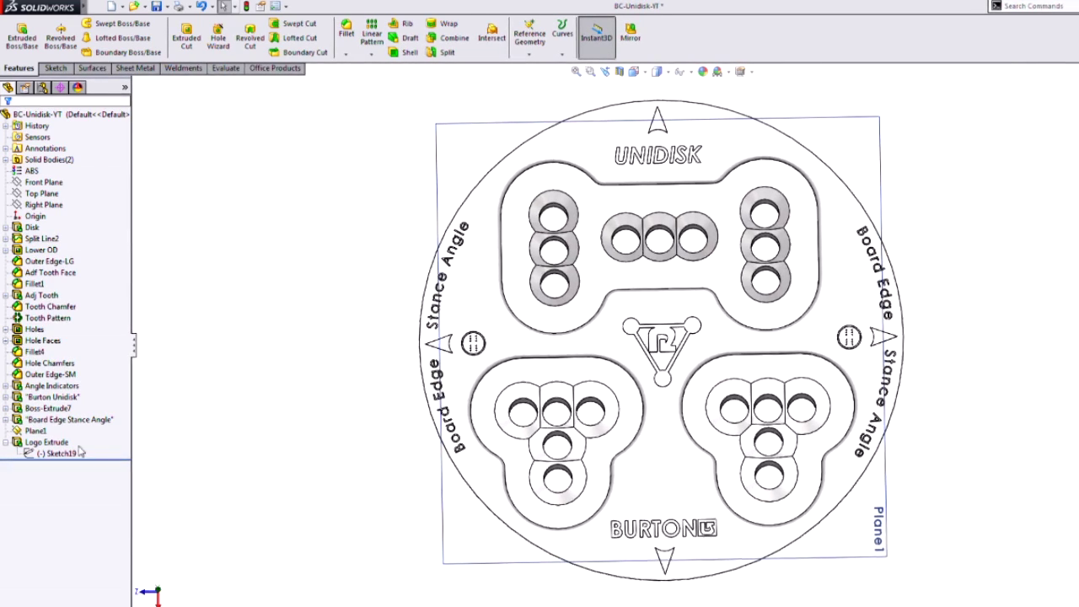
left_click(42, 432)
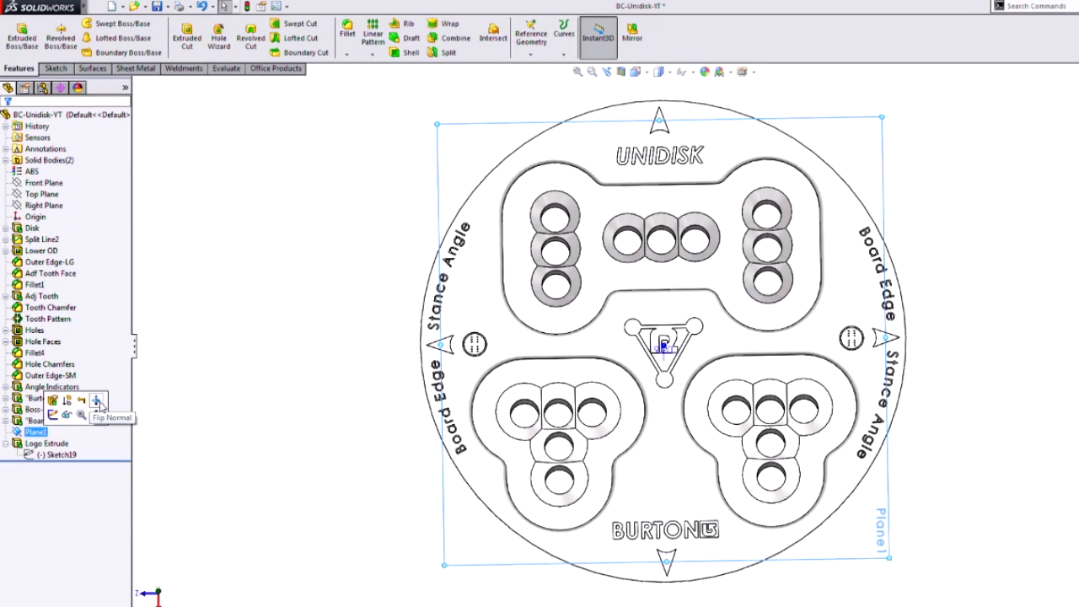
left_click(97, 403)
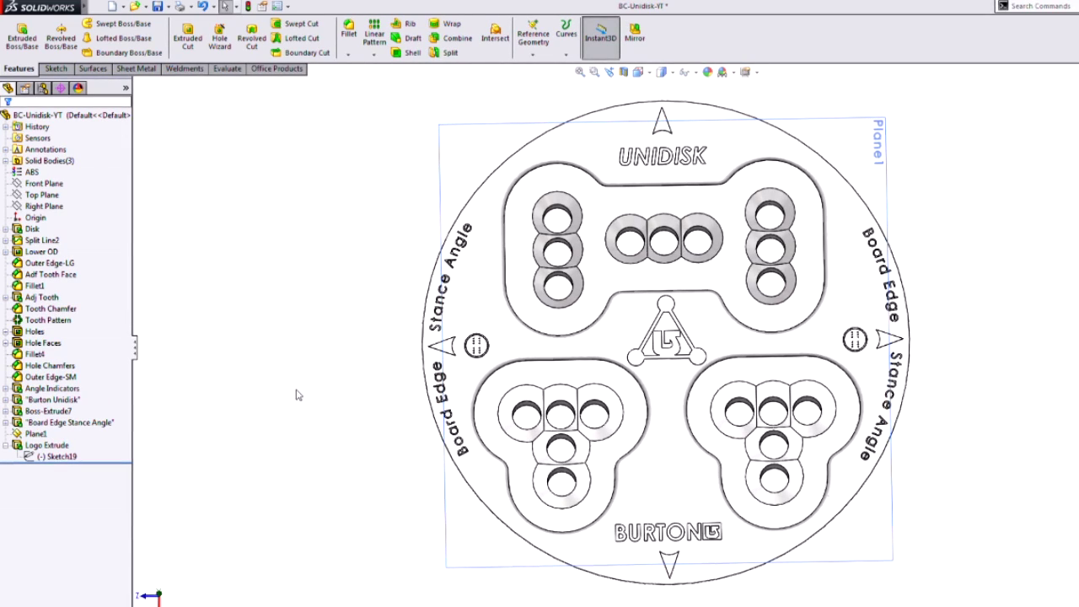
Open Plane1's definition to examine its Flip normal option and normal direction, and close it with the settings kept
middle_click_drag(335, 511, 371, 364)
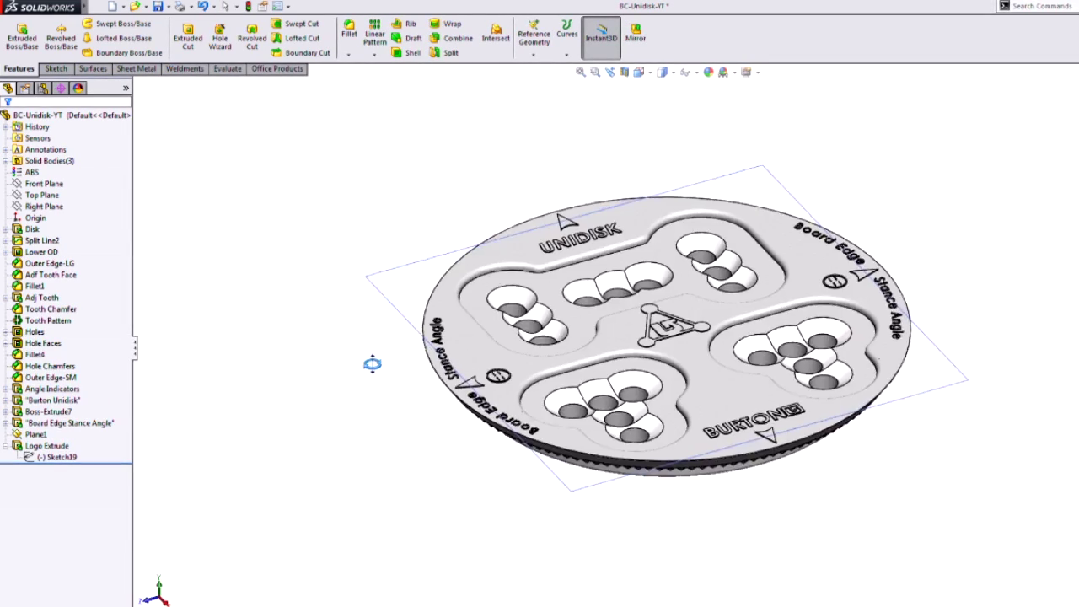
left_click(33, 434)
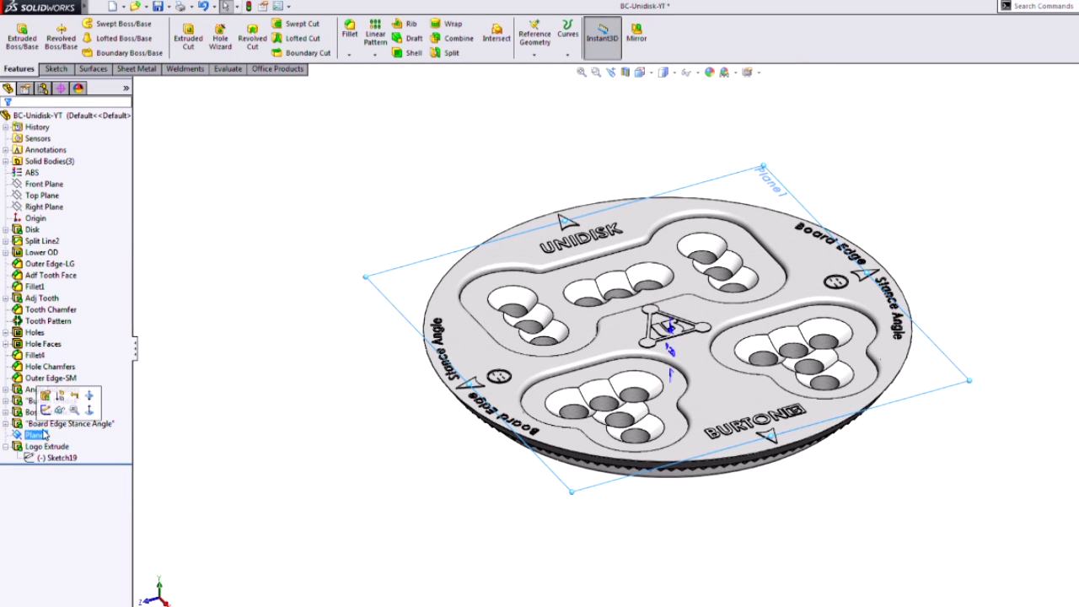
left_click(46, 403)
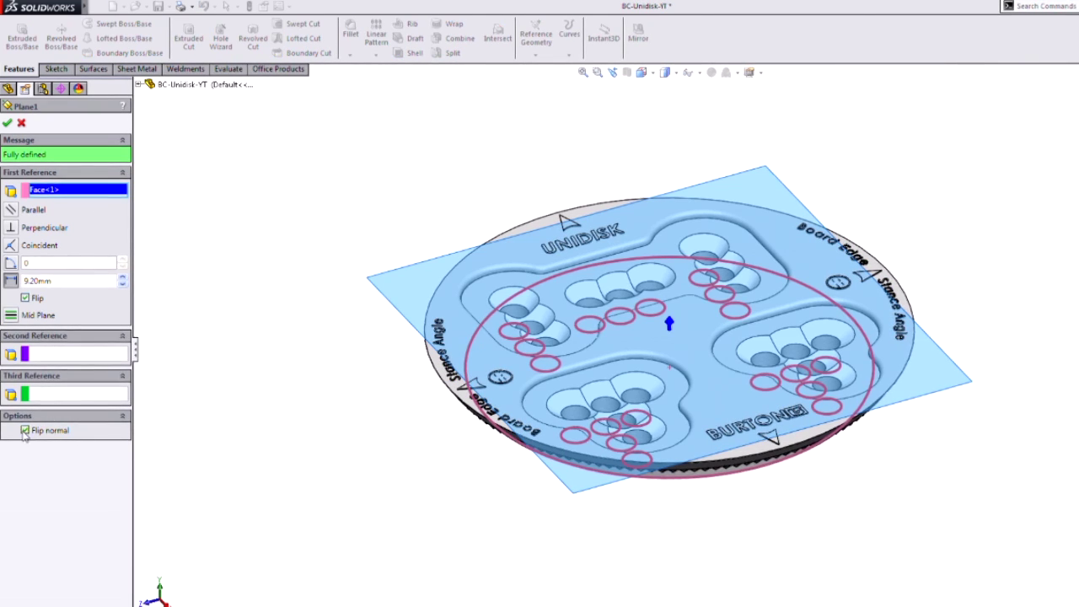
key("ctrl")
key("ctrl")
key("ctrl")
middle_click_drag(226, 511, 241, 494)
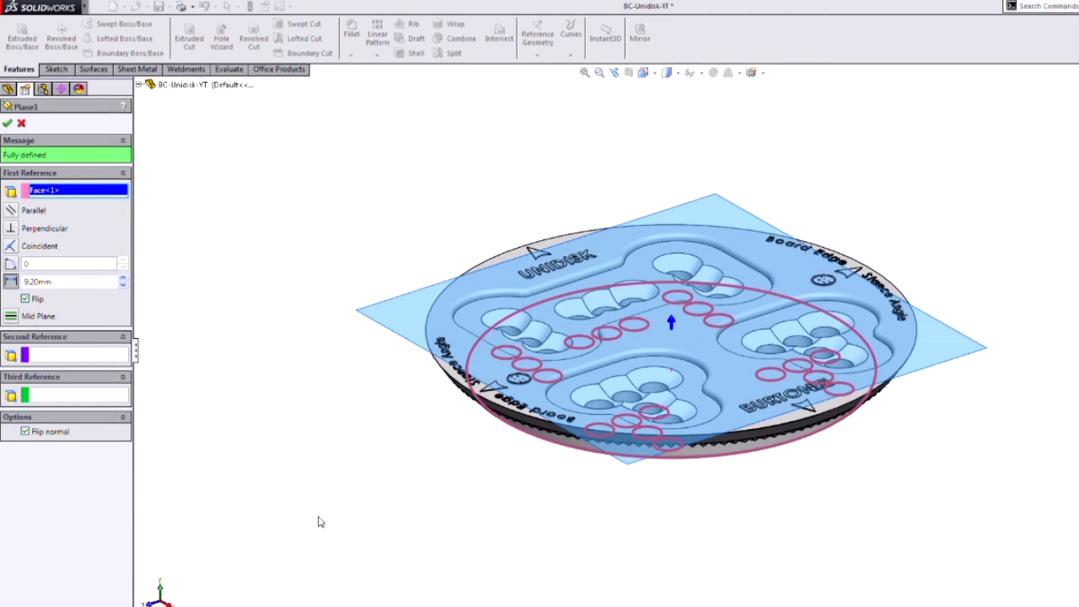
left_click(672, 340)
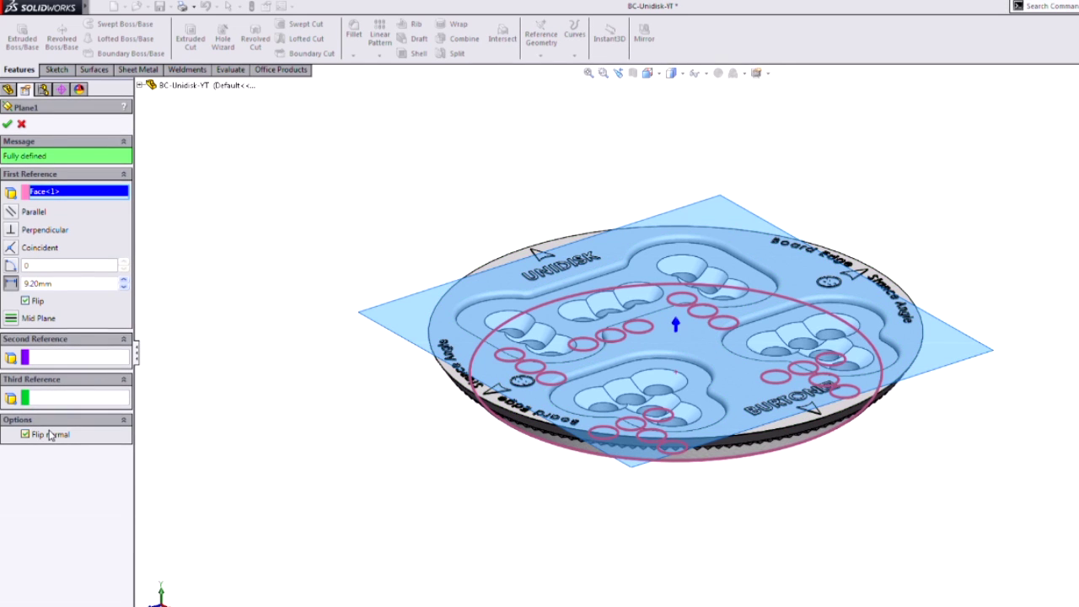
left_click(7, 124)
key("ctrl+5")
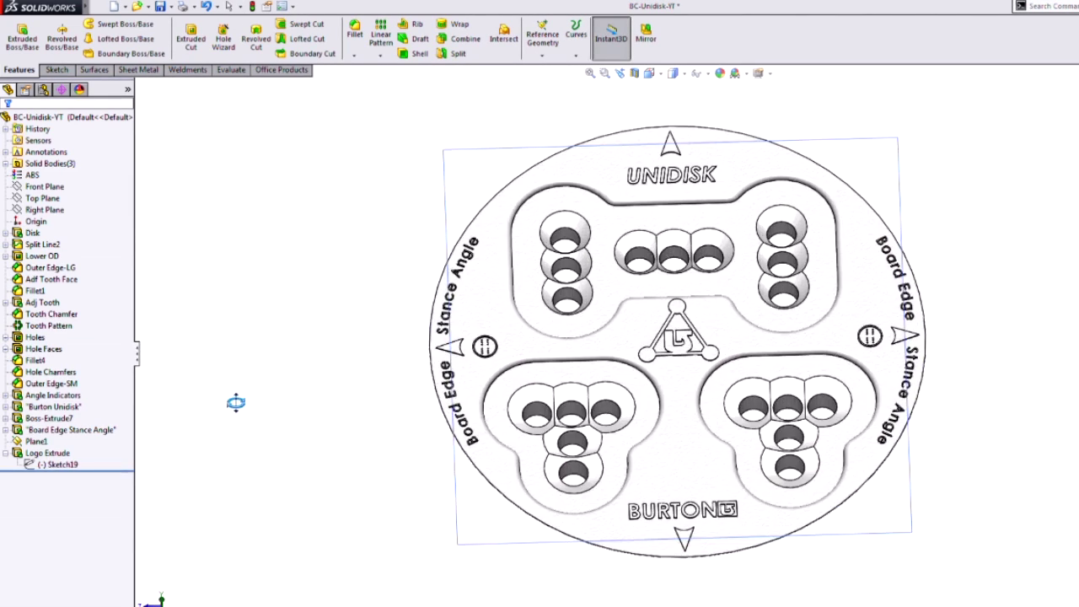
Flip Plane1's normal to the opposite side and flip it back again to compare the logo's orientation
left_click(38, 442)
right_click(44, 444)
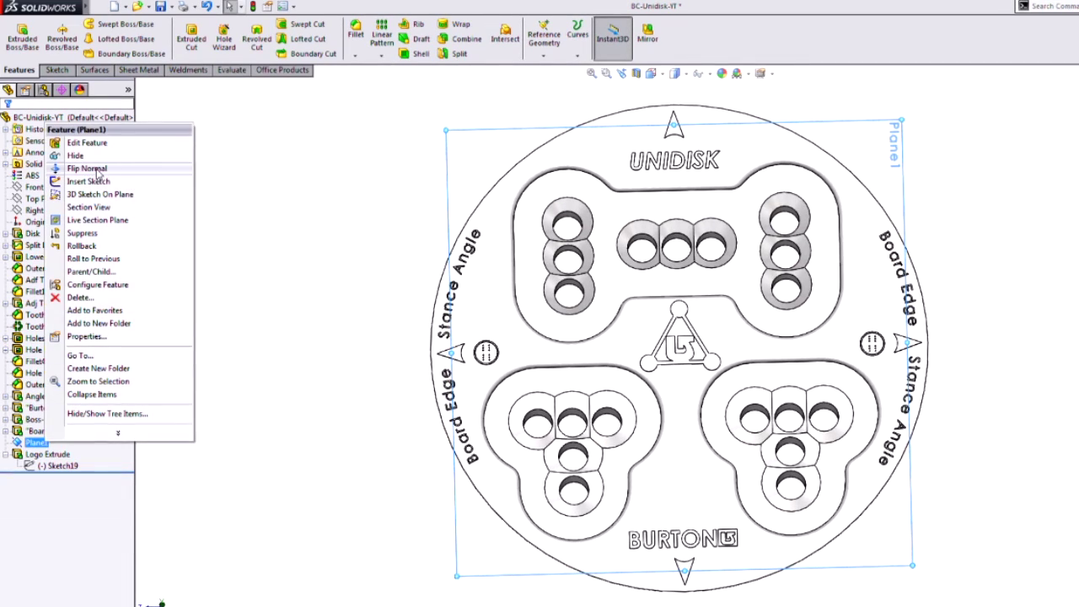
left_click(239, 232)
left_click(447, 184)
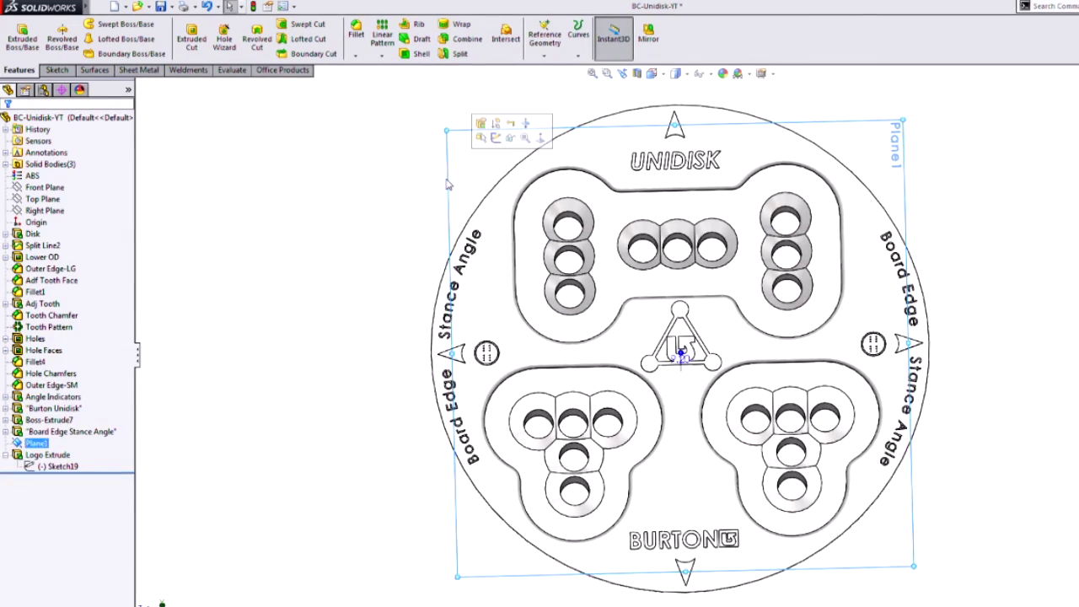
left_click(527, 132)
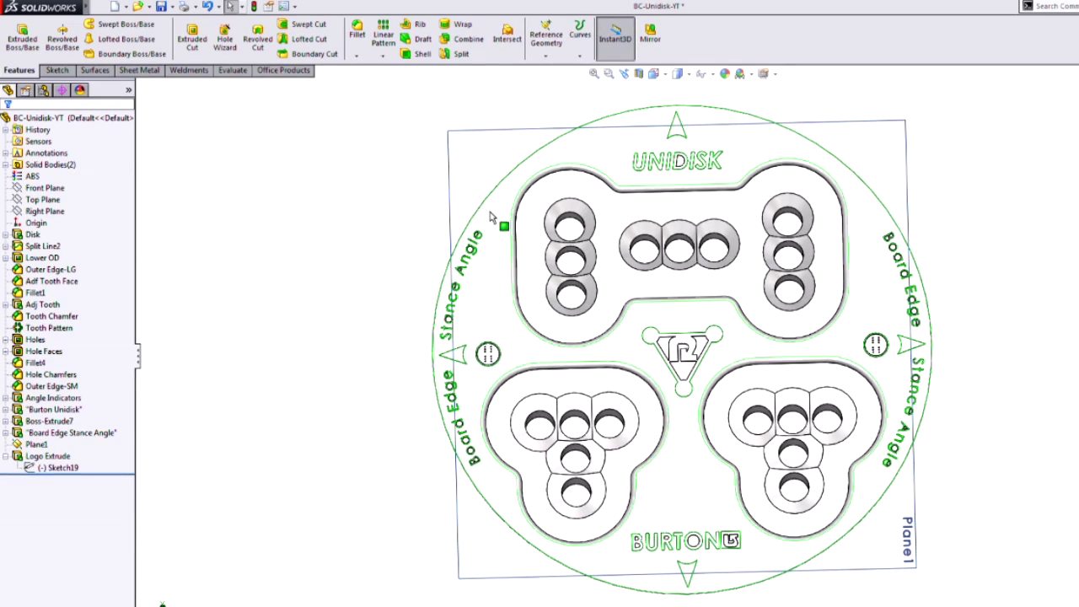
left_click(450, 200)
left_click(529, 149)
Open Sketch19 of Logo Extrude for editing, examine the logo geometry on the plane, and exit the sketch with a rebuild
left_click(59, 469)
left_click(68, 437)
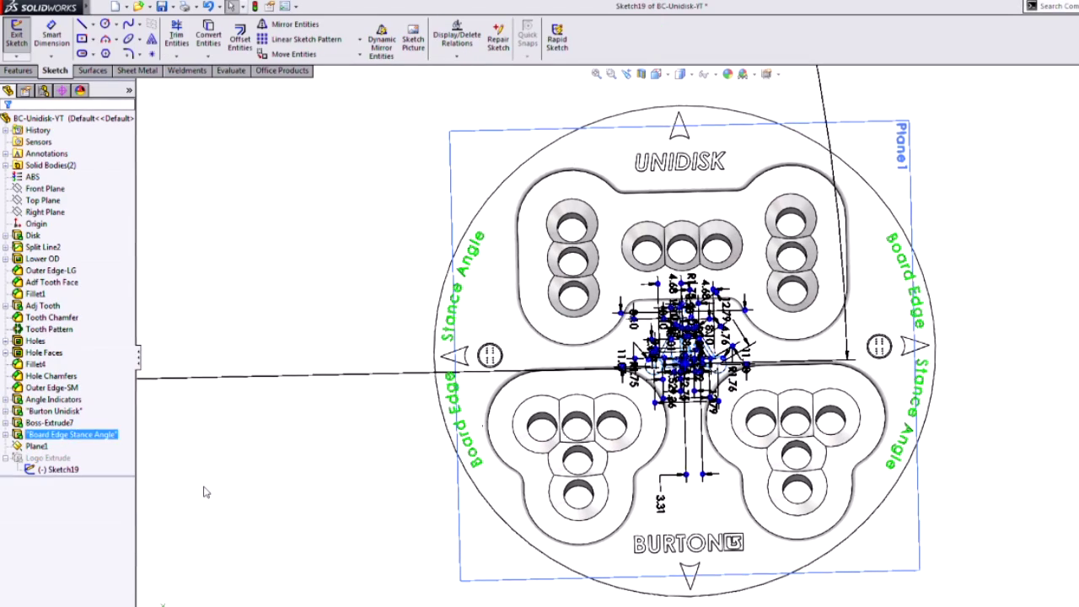
scroll(774, 353, "up", 10)
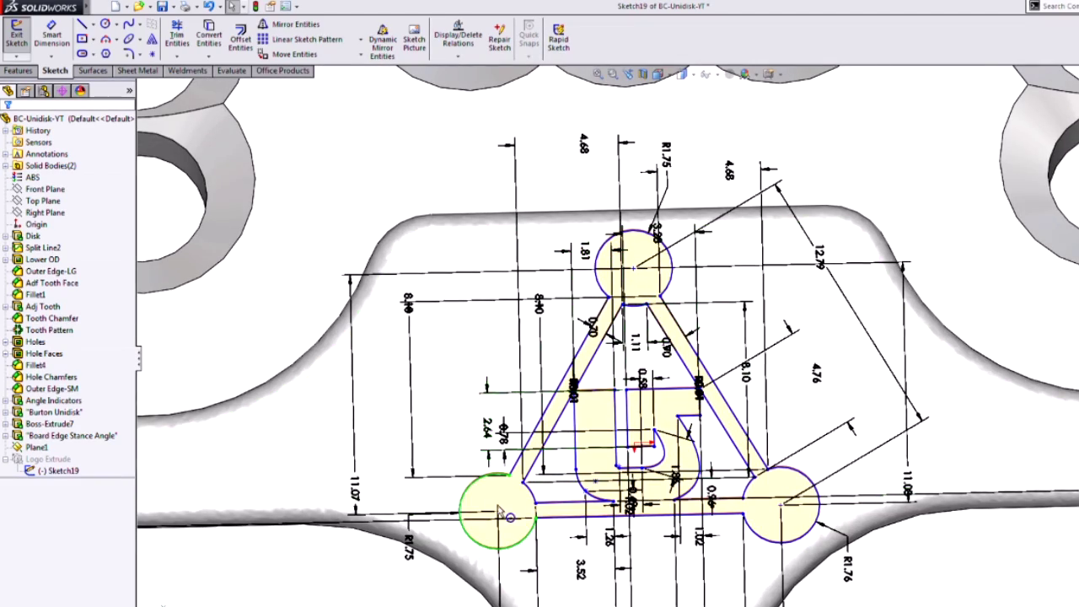
scroll(730, 567, "up", 3)
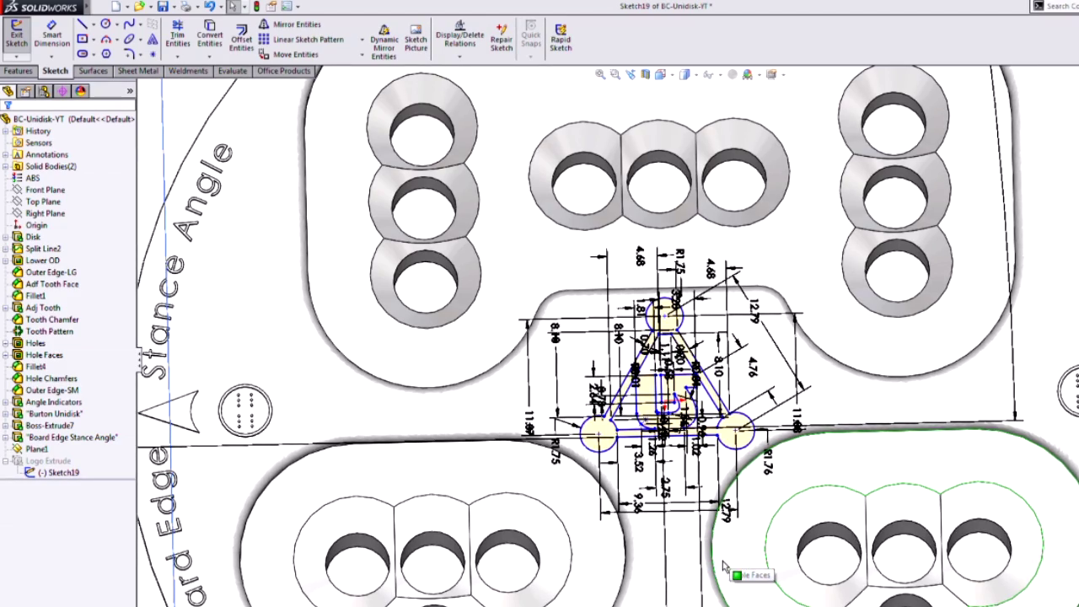
scroll(722, 563, "up", 4)
middle_click_drag(720, 560, 721, 362)
scroll(700, 358, "up", 2)
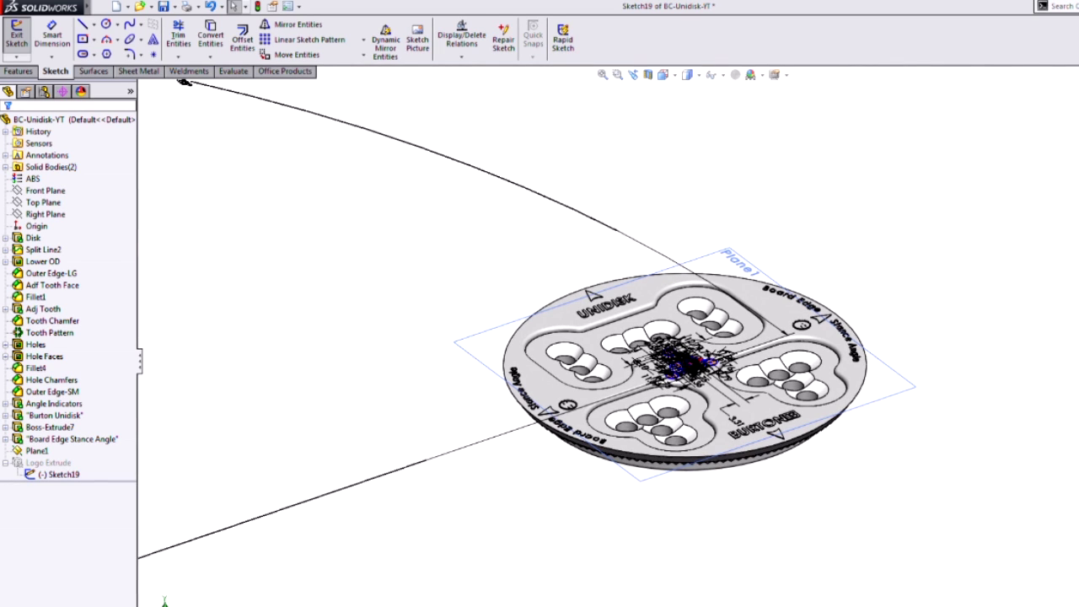
key("ctrl+b")
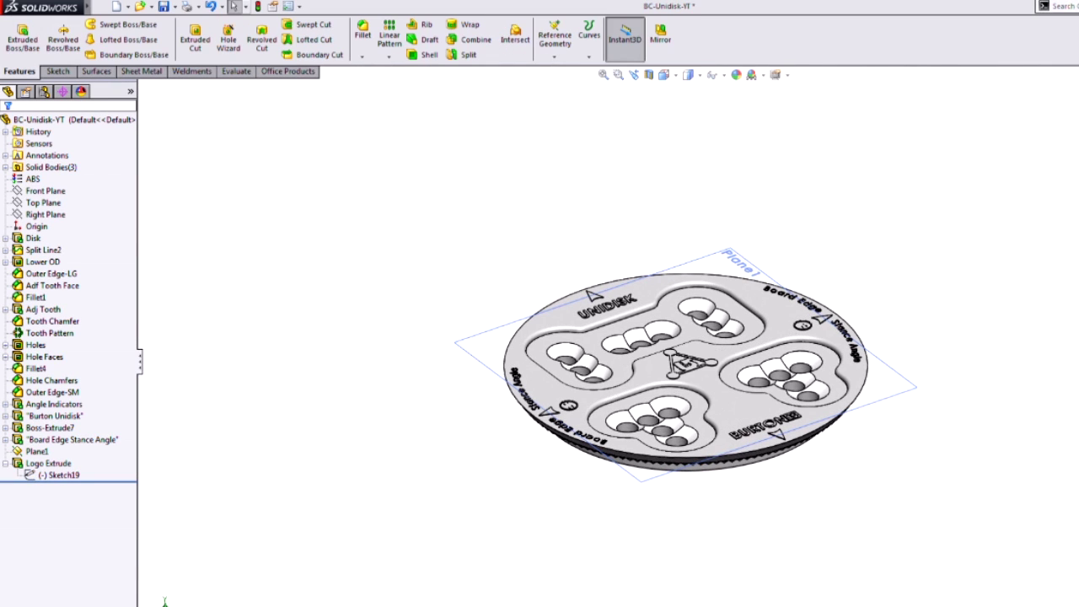